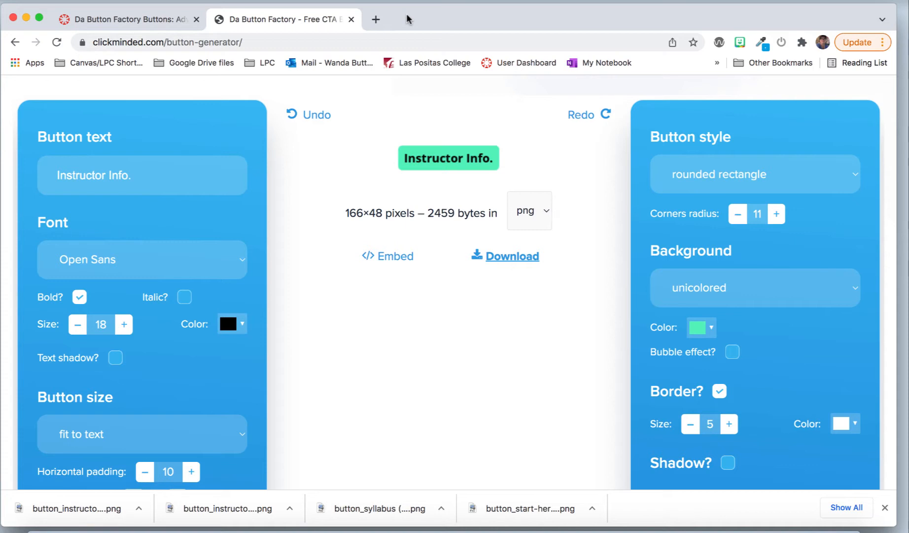
Switch to the Canvas page being edited and choose button_start-here .png from Downloads as the image to upload
left_click(152, 20)
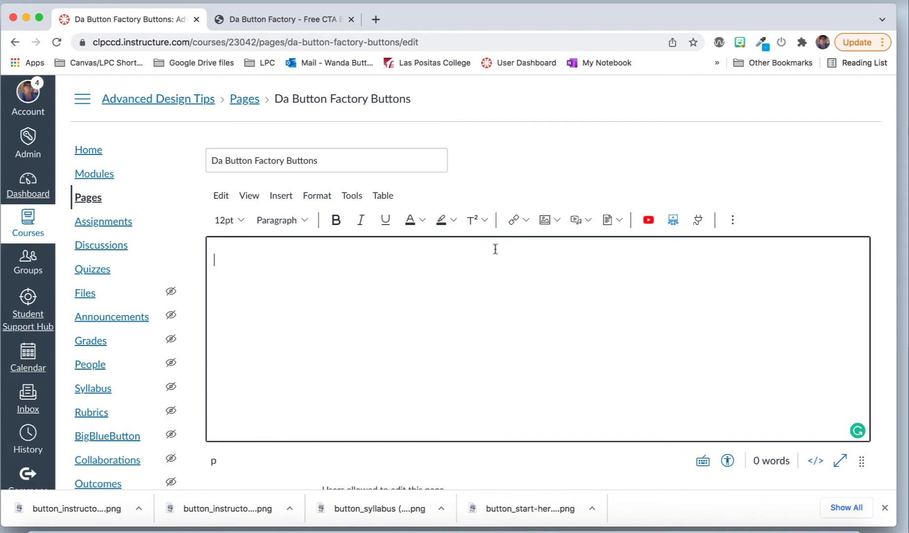
left_click(544, 221)
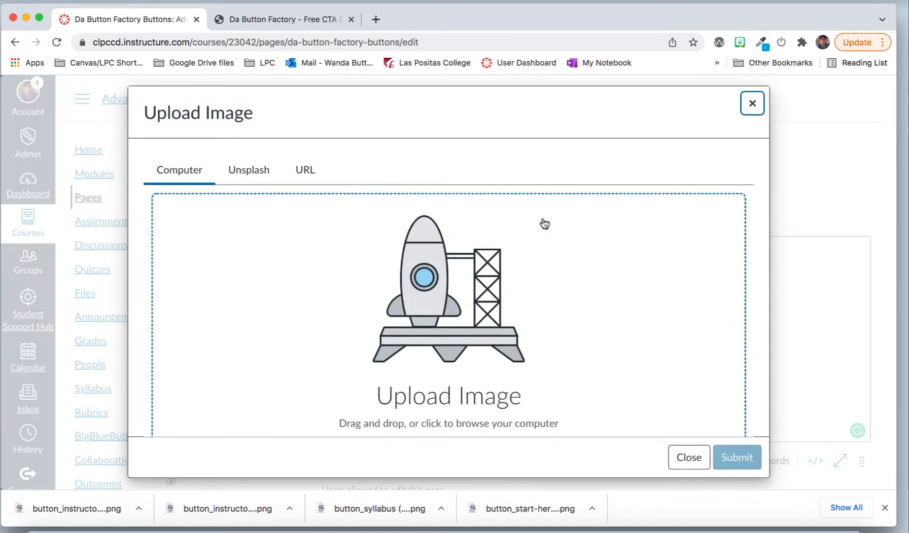
left_click(422, 301)
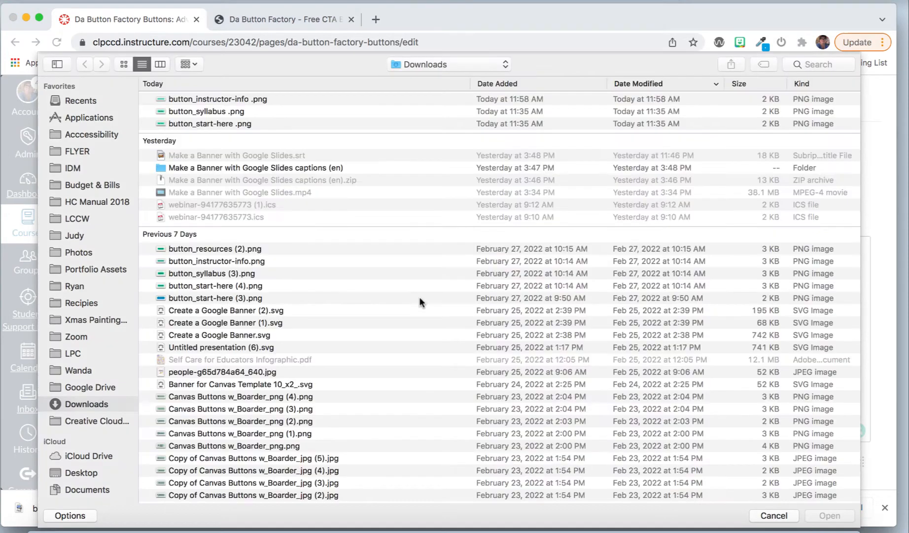
left_click(205, 125)
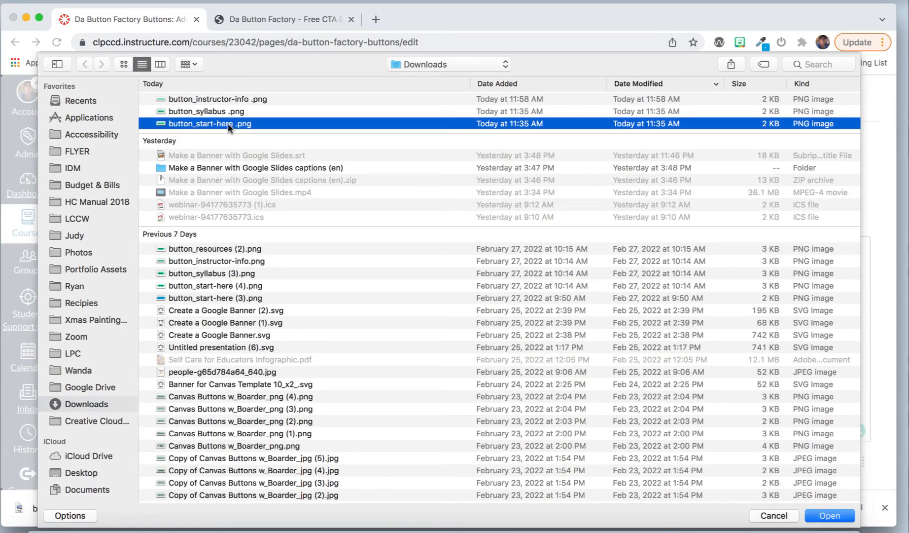
left_click(830, 515)
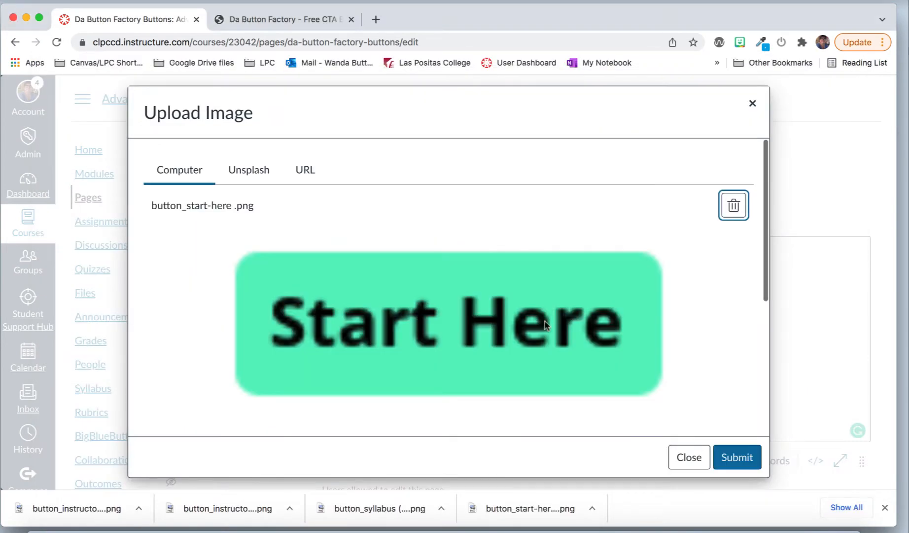
Give the Start Here image the alt text "Start Here" and insert it into the page
scroll(620, 324, "down", 2)
scroll(620, 324, "down", 3)
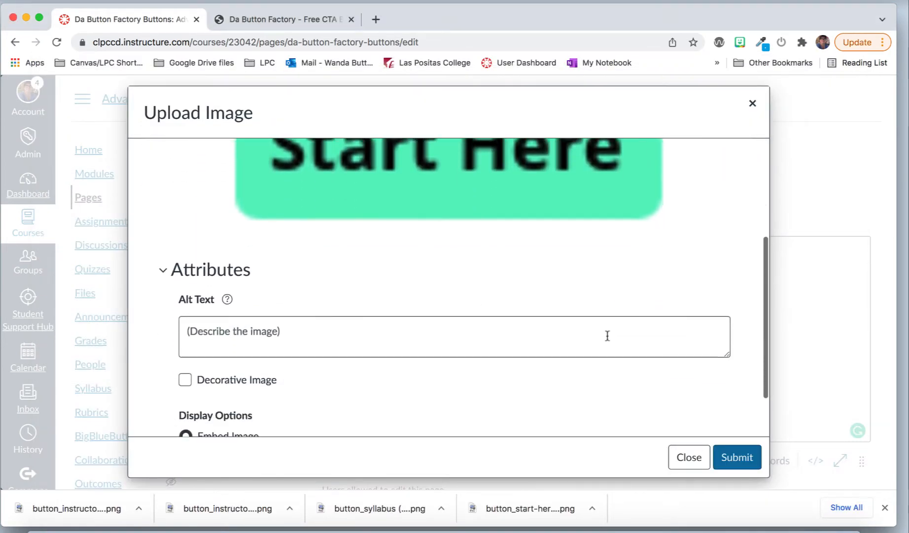
left_click(608, 335)
type("S")
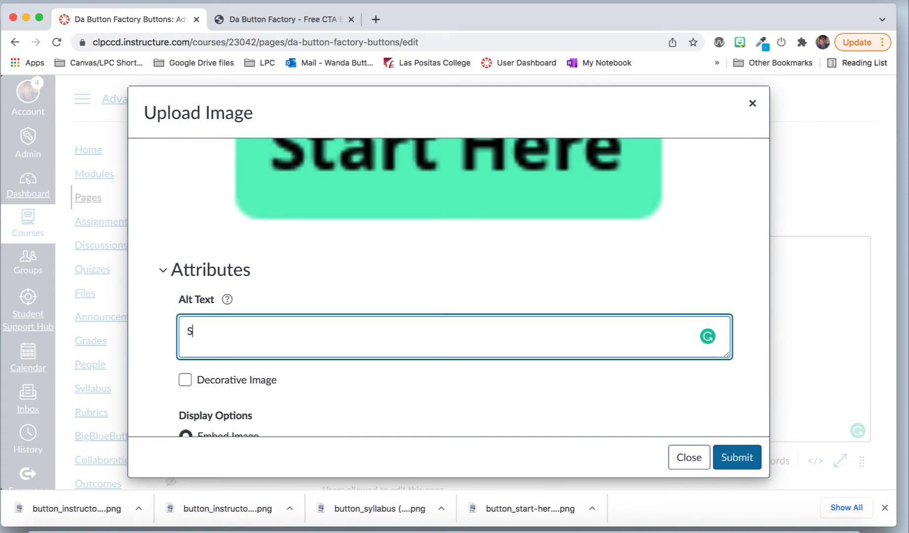
type("tart H")
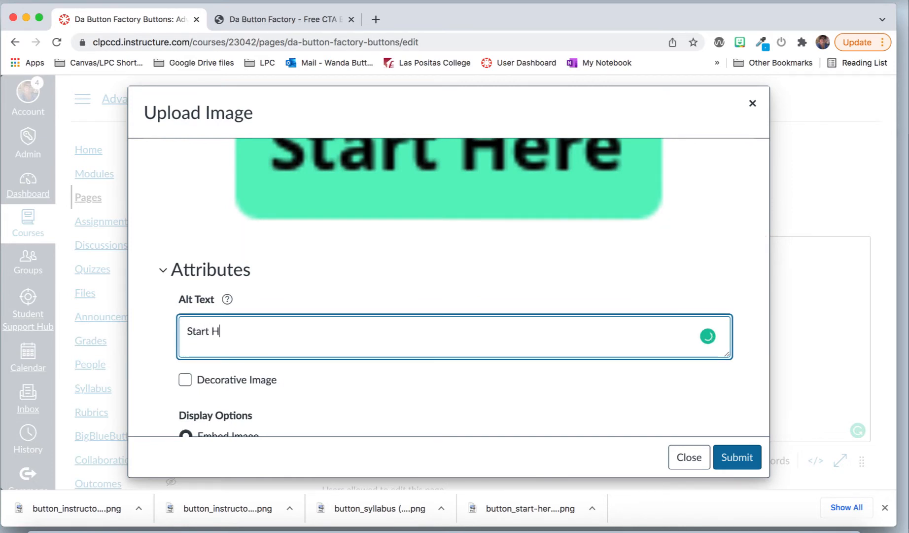
type("ere")
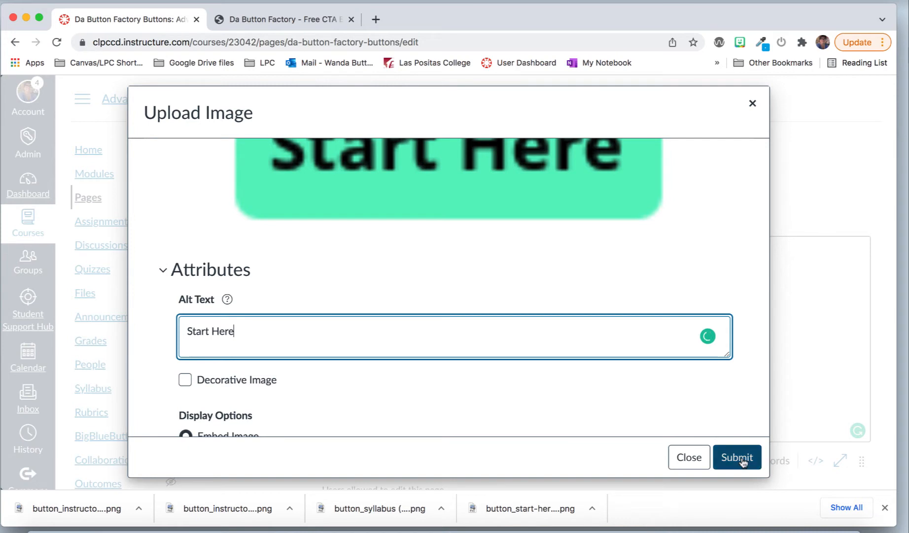
left_click(742, 458)
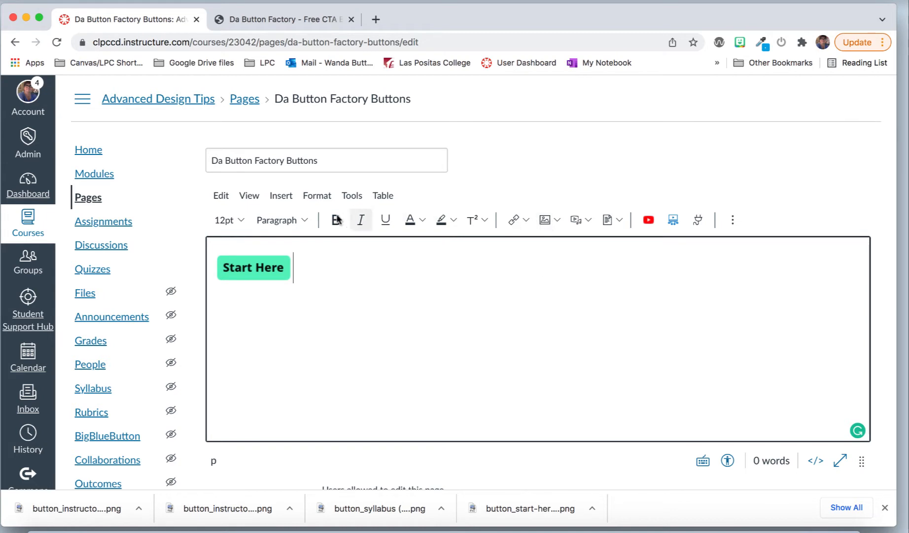
Start another image upload after the Start Here button and choose button_syllabus .png from Downloads
left_click(287, 194)
mouse_move(318, 241)
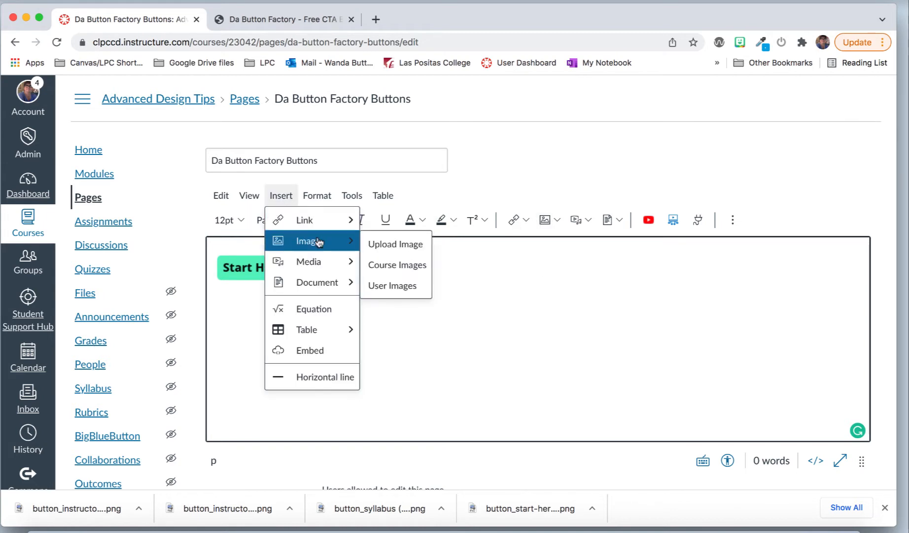
left_click(407, 252)
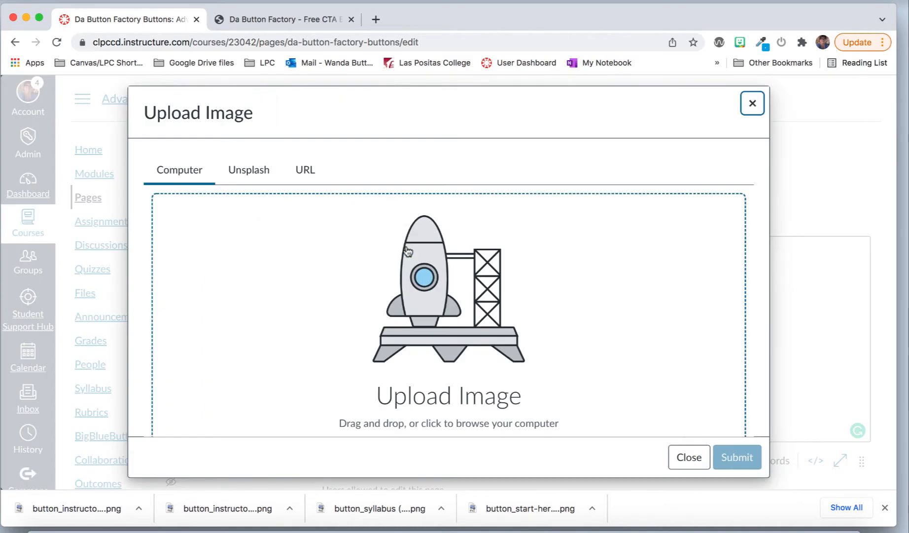
scroll(441, 292, "down", 3)
left_click(440, 291)
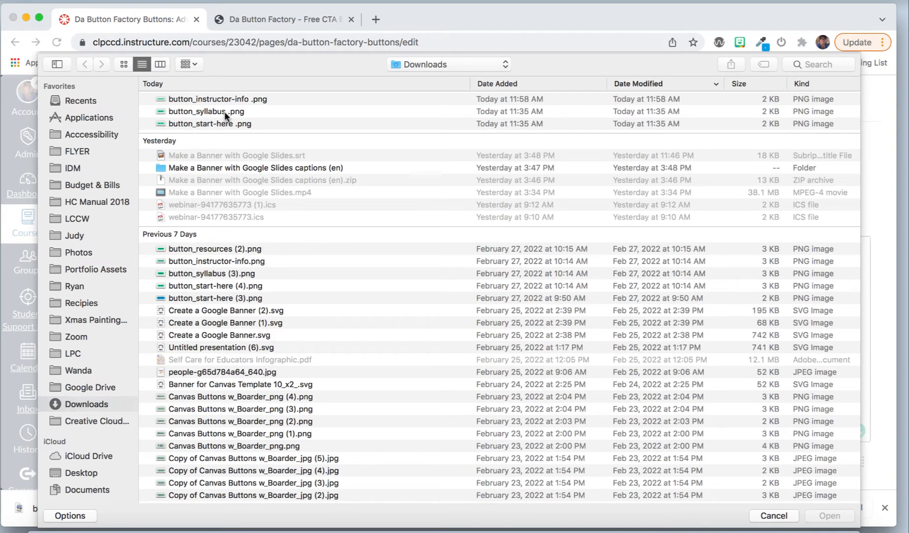
left_click(226, 112)
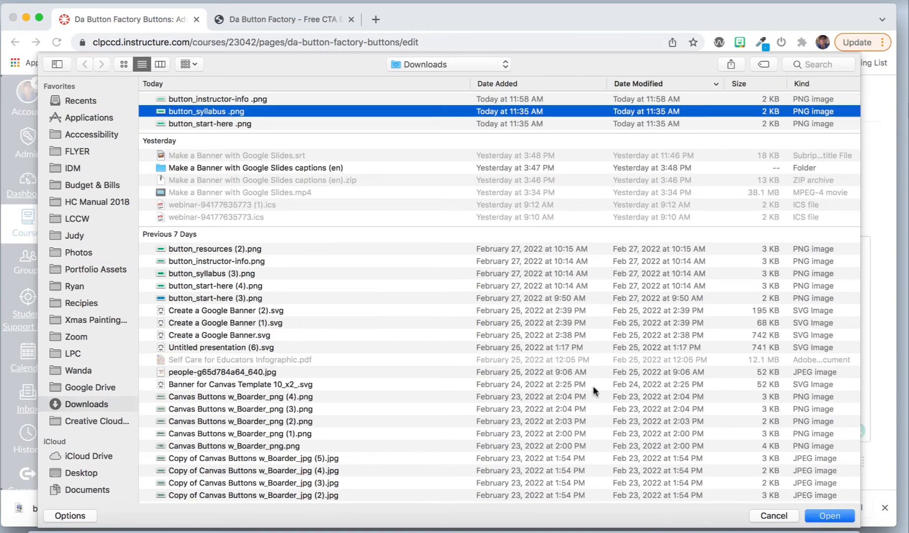
left_click(824, 515)
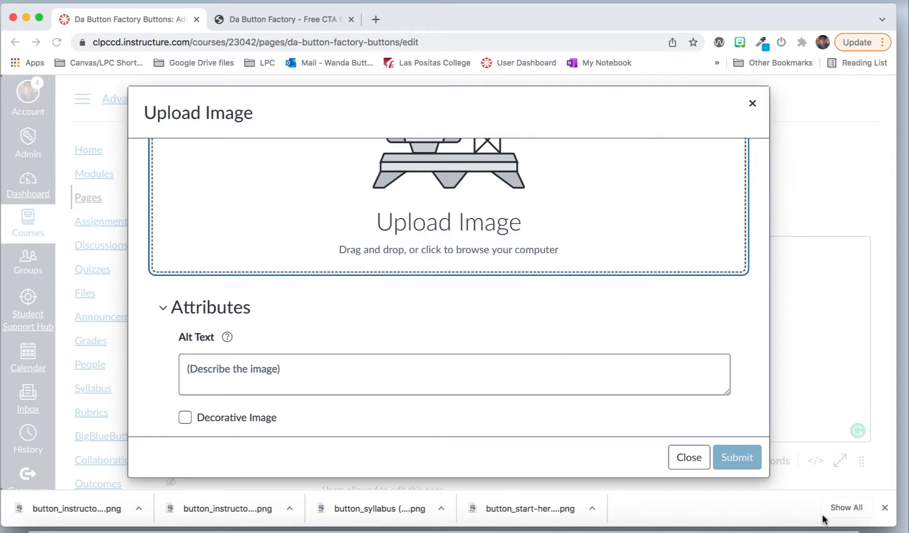
Give the Syllabus image the alt text "Syllabus" and insert it into the page
scroll(628, 396, "down", 5)
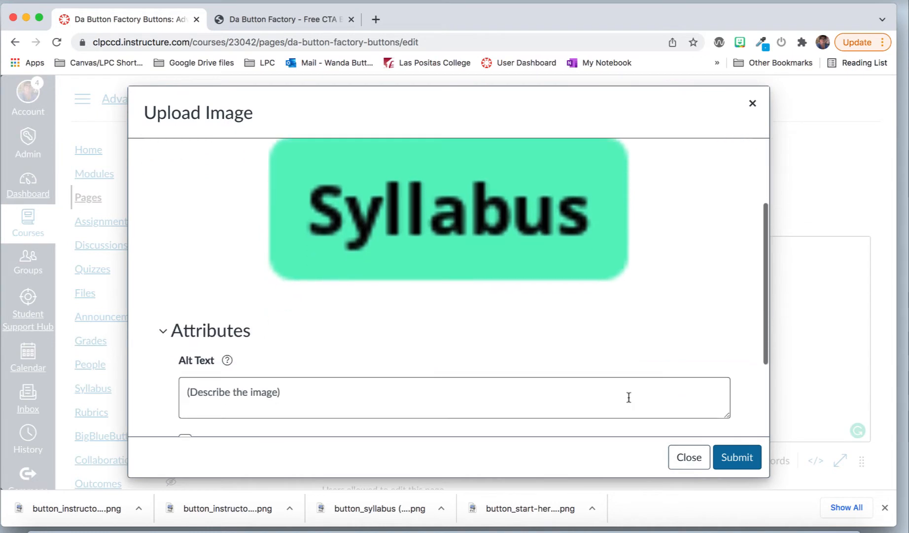
left_click(629, 397)
type("Syllabus")
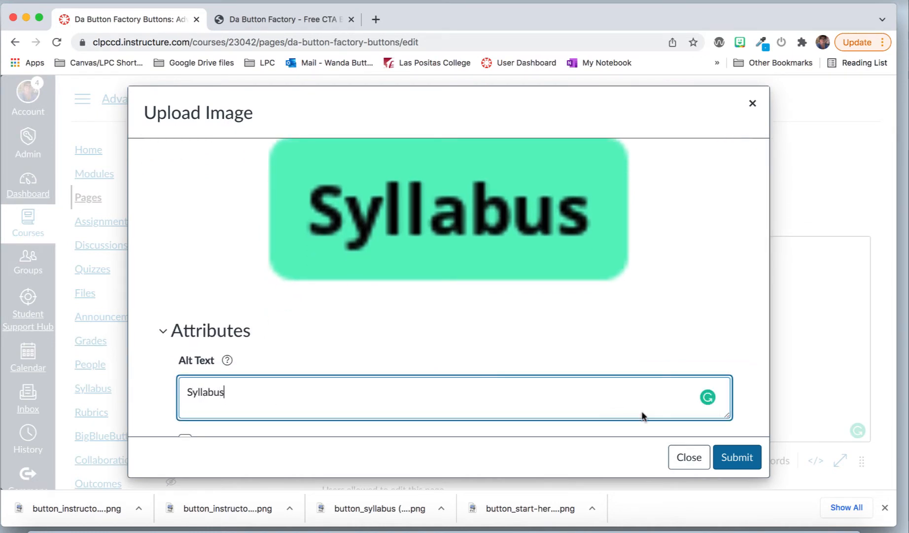
left_click(737, 458)
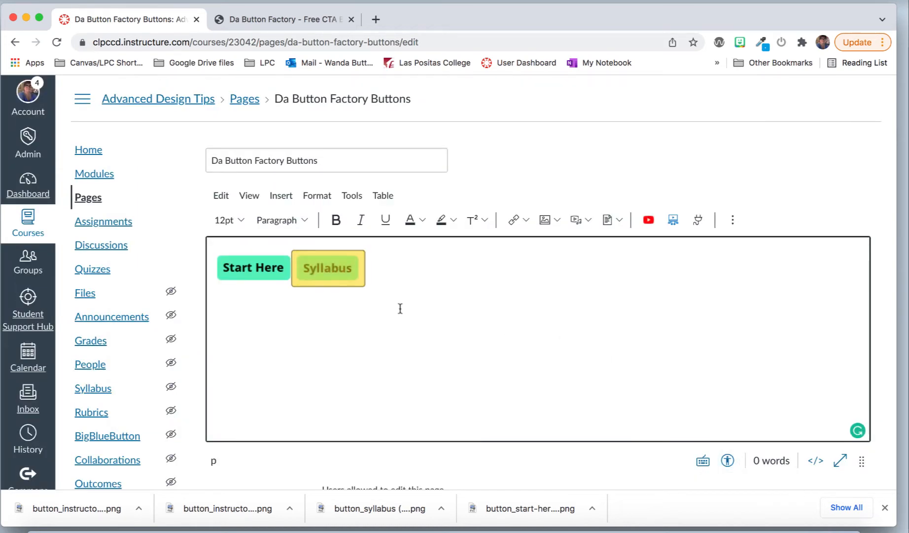
Start a third image upload after the Syllabus button and choose button_instructor-info .png from Downloads
left_click(544, 220)
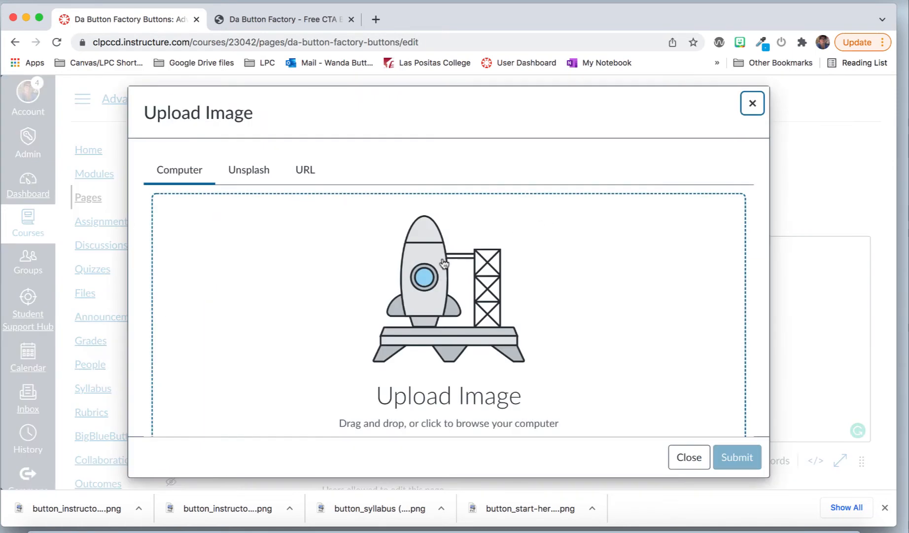
scroll(444, 262, "down", 3)
left_click(444, 262)
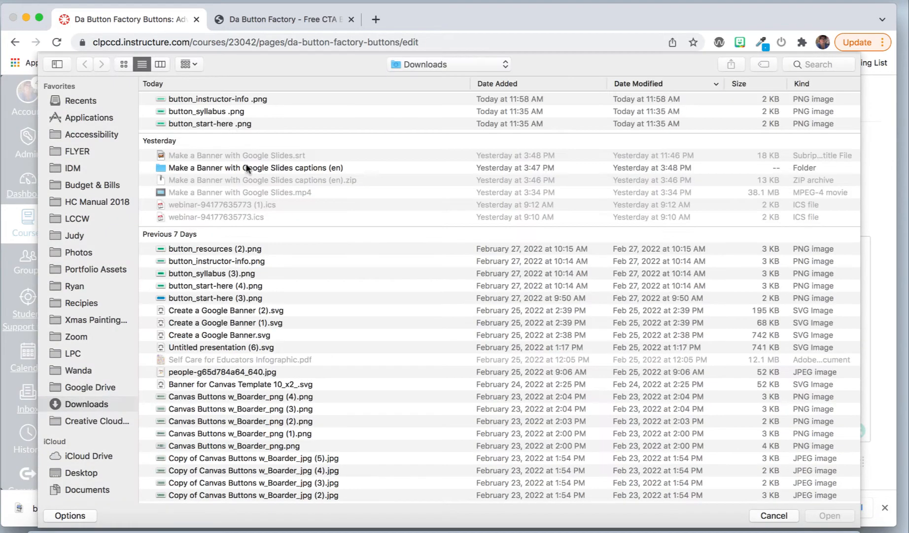
left_click(239, 99)
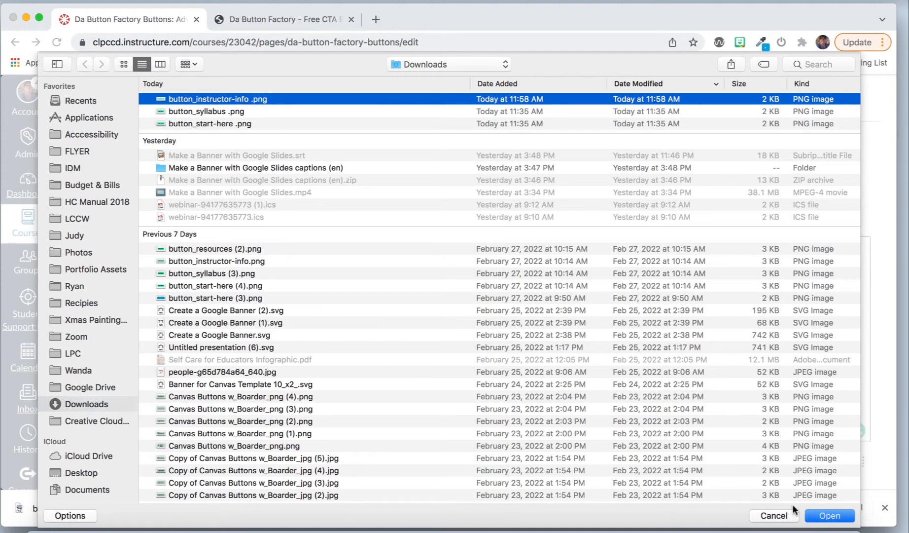
left_click(819, 517)
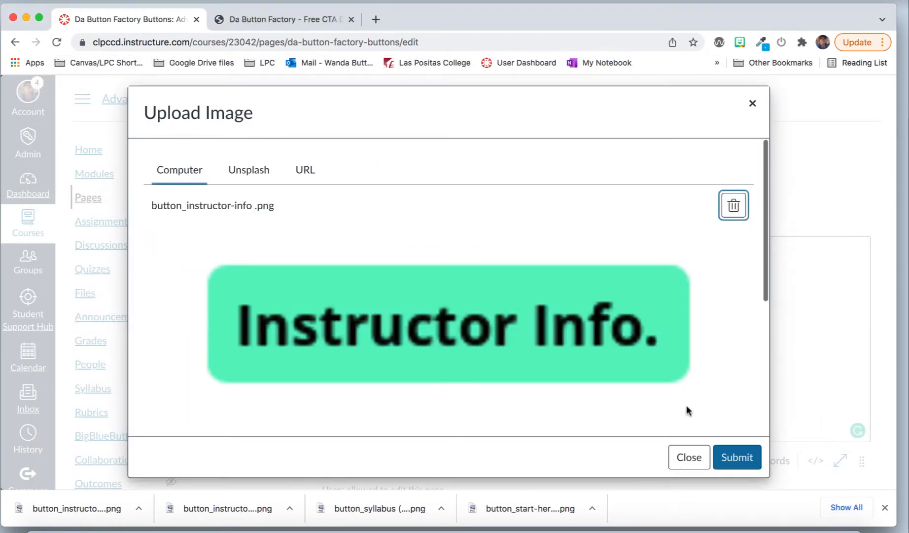
Give the Instructor Info. image the alt text "Instructor Info." and insert it into the page
scroll(508, 342, "down", 5)
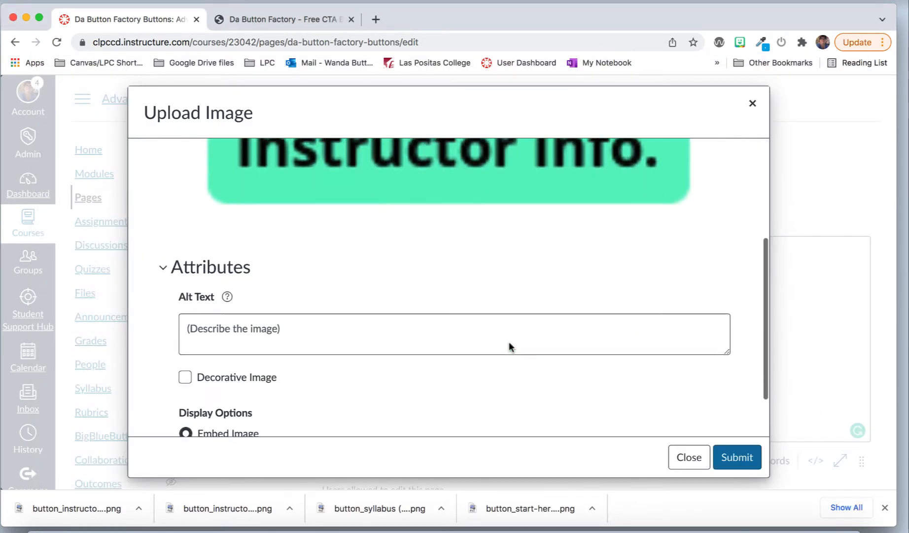
left_click(510, 342)
type("Instruct")
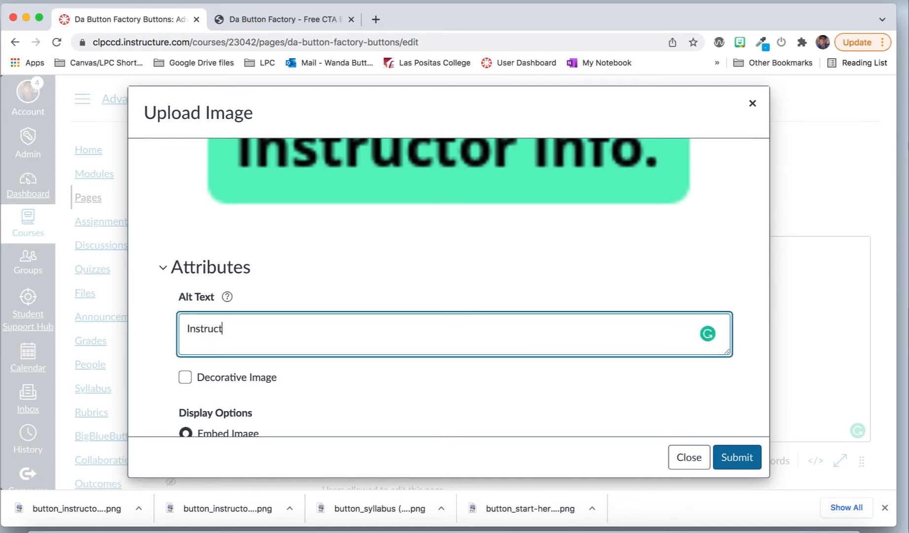
type("or Info.")
left_click(736, 457)
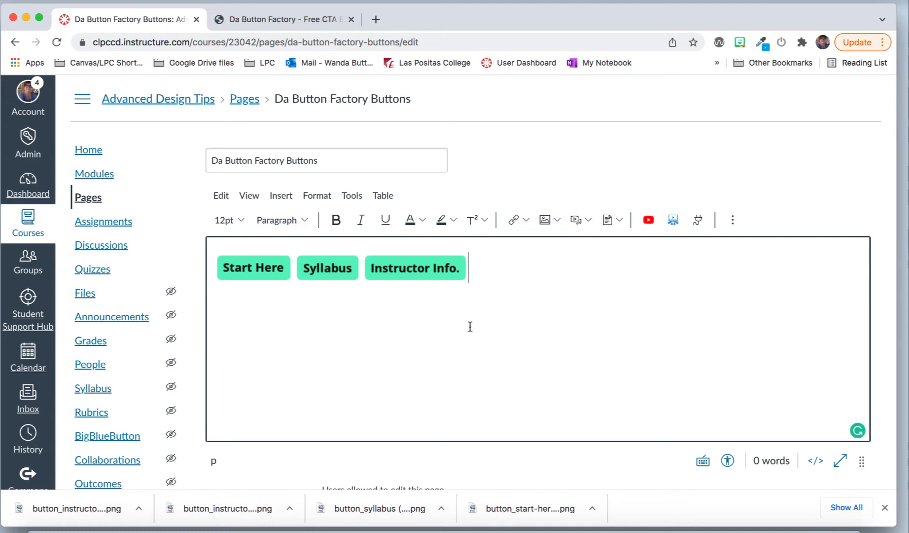
Link the Start Here button image to the course's Modules page using the Course Navigation links
left_click(246, 273)
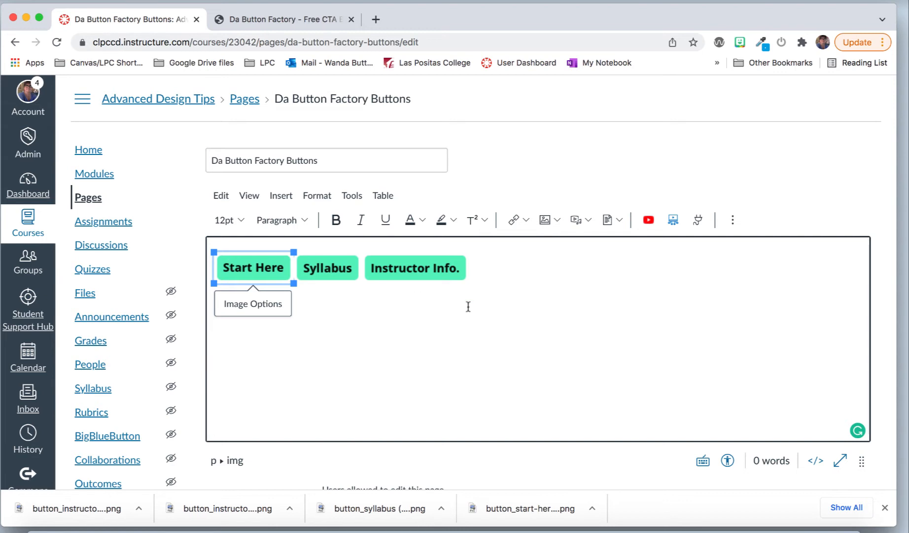
left_click(526, 218)
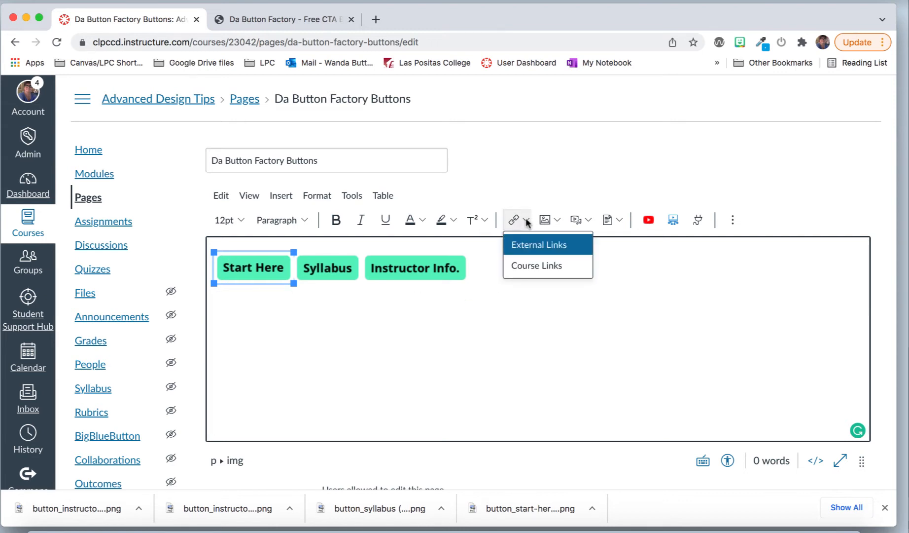
left_click(542, 265)
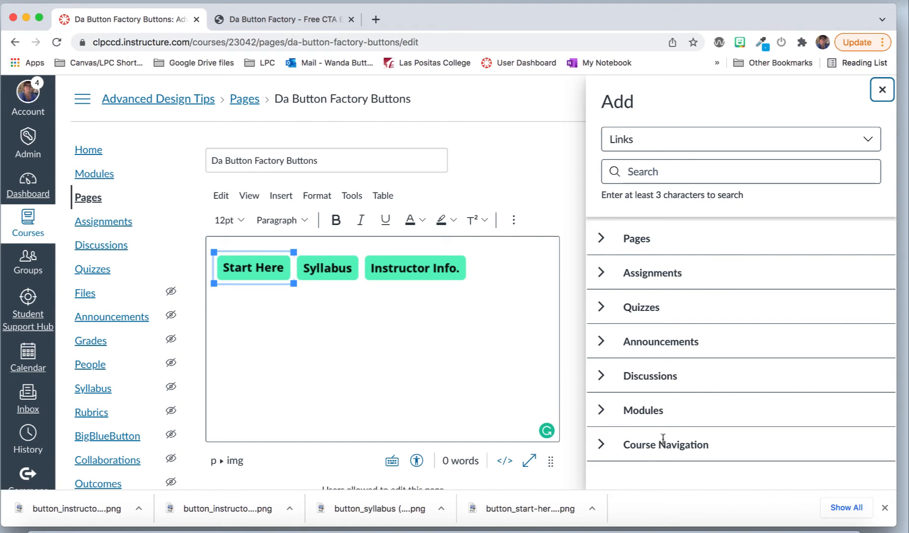
left_click(602, 446)
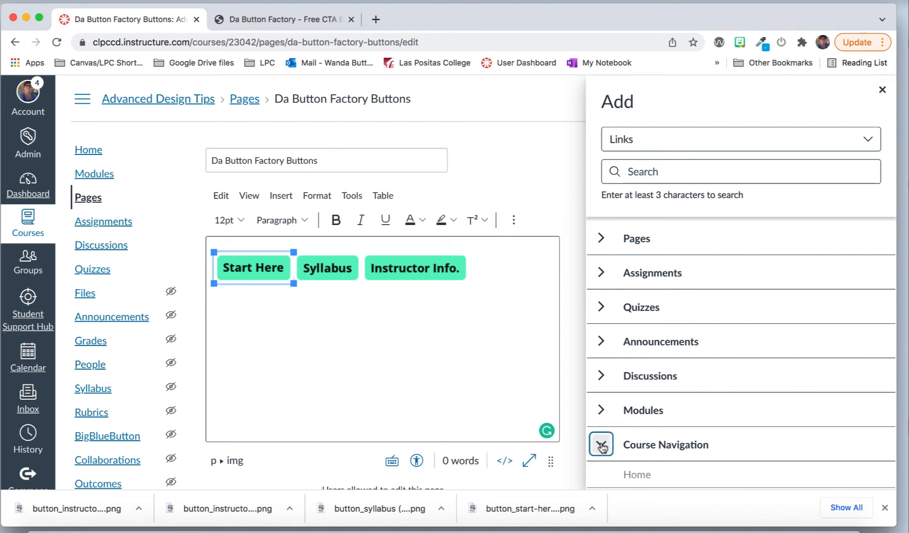
scroll(602, 445, "down", 5)
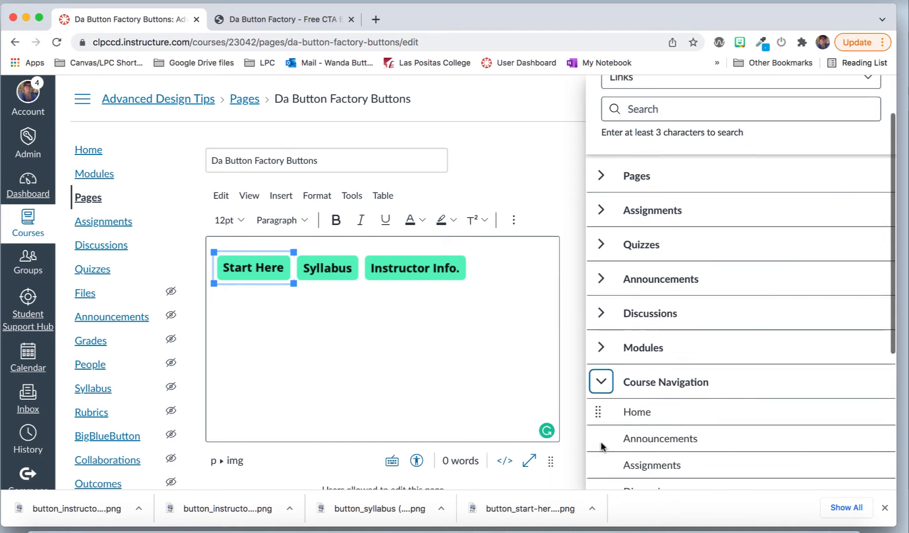
scroll(602, 445, "down", 3)
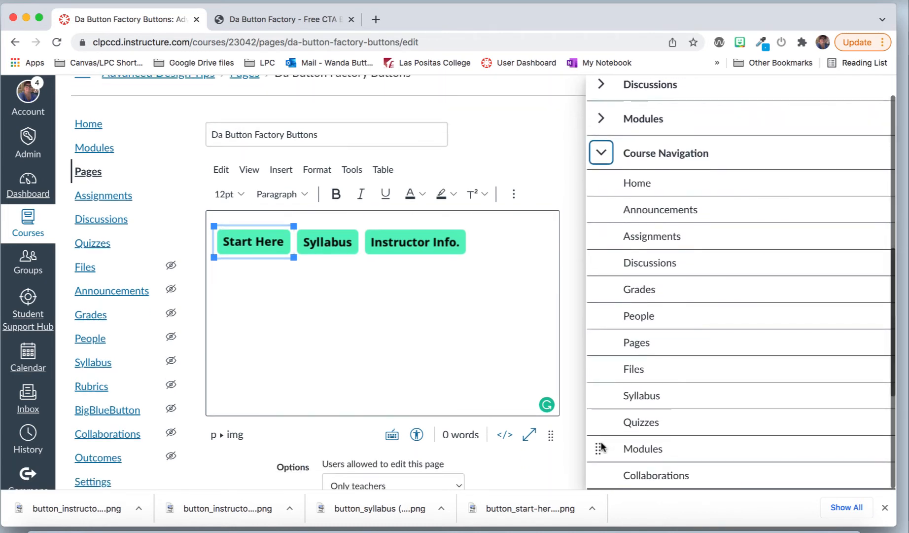
left_click(630, 448)
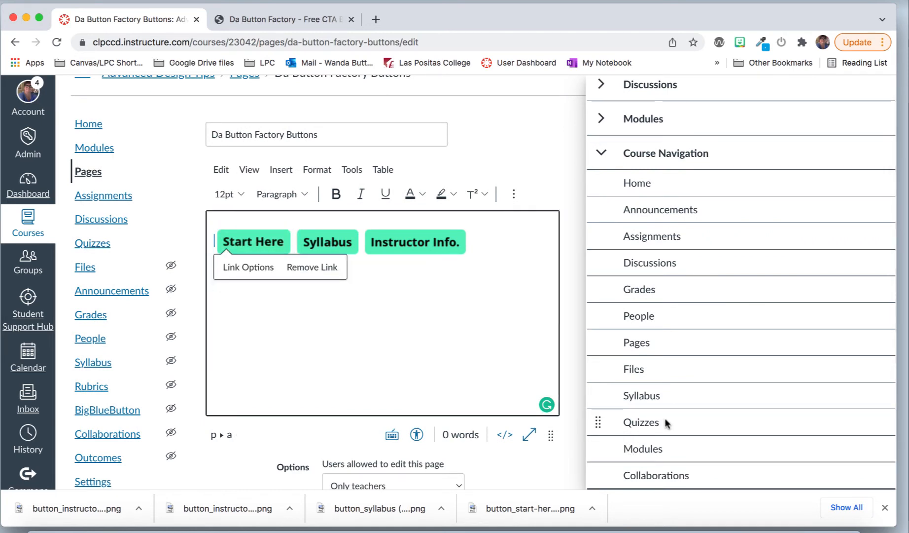
left_click(603, 159)
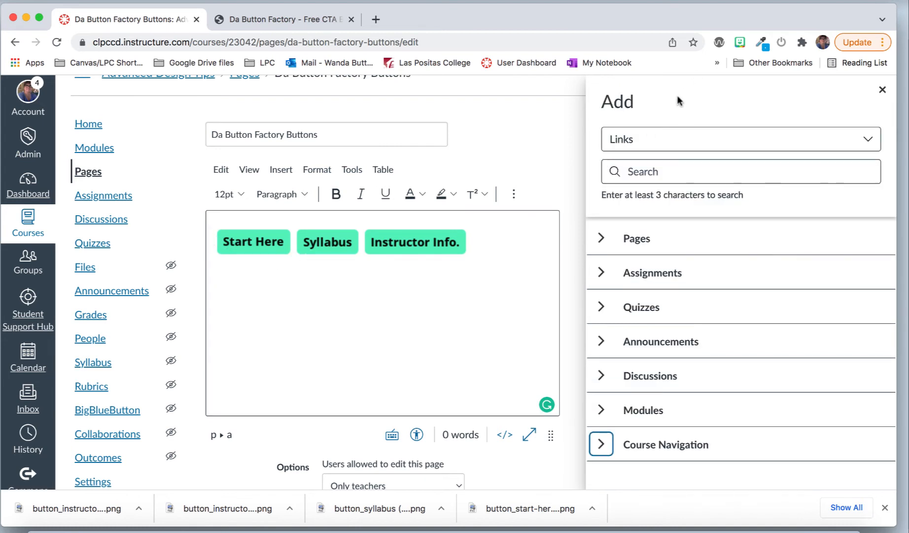
Link the Syllabus button image to the course's Syllabus page using the Course Navigation links
left_click(320, 245)
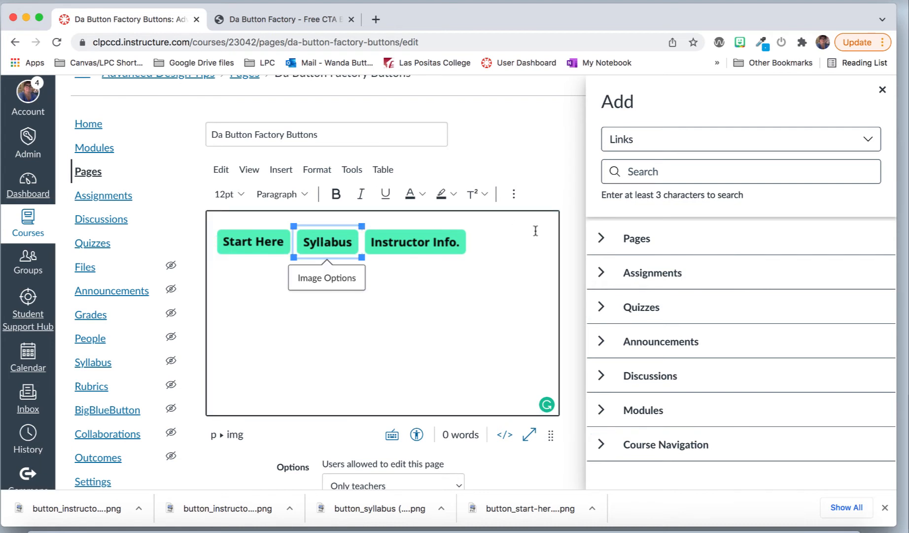
left_click(602, 445)
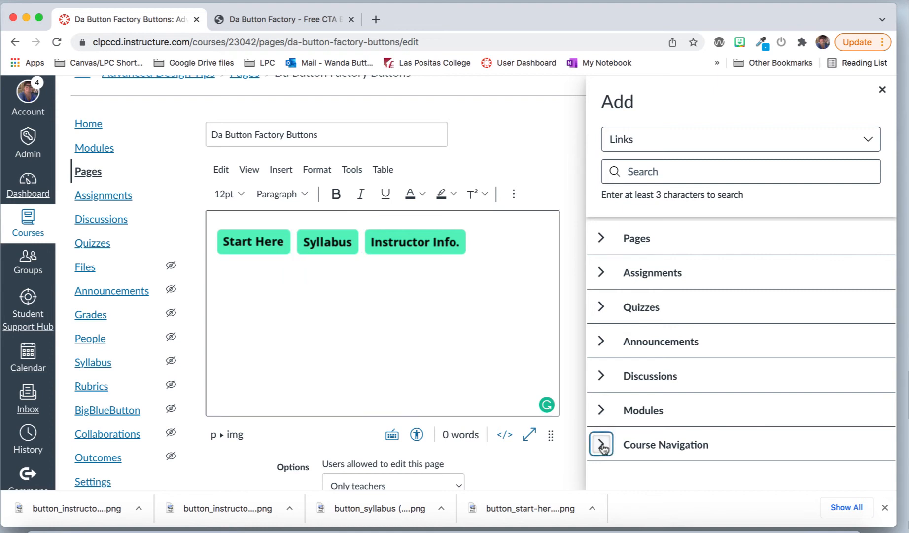
scroll(770, 397, "down", 10)
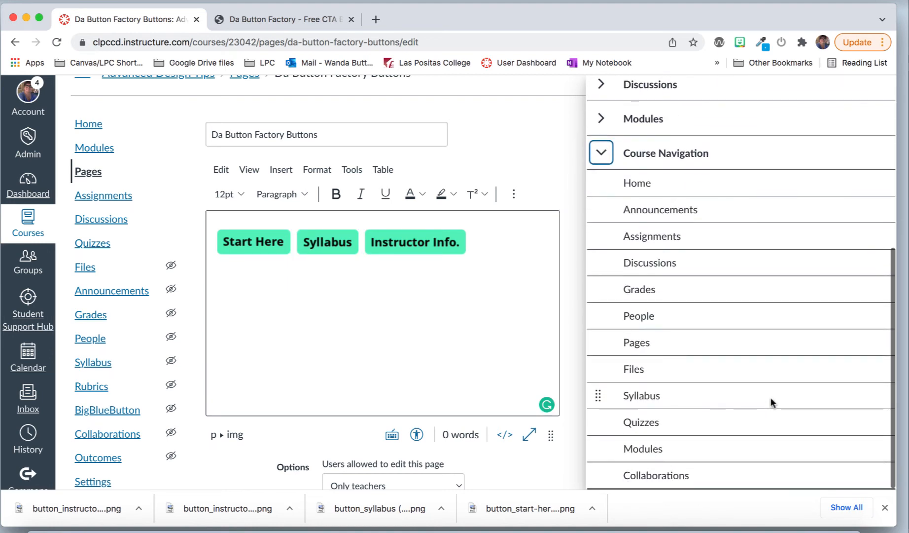
left_click(662, 395)
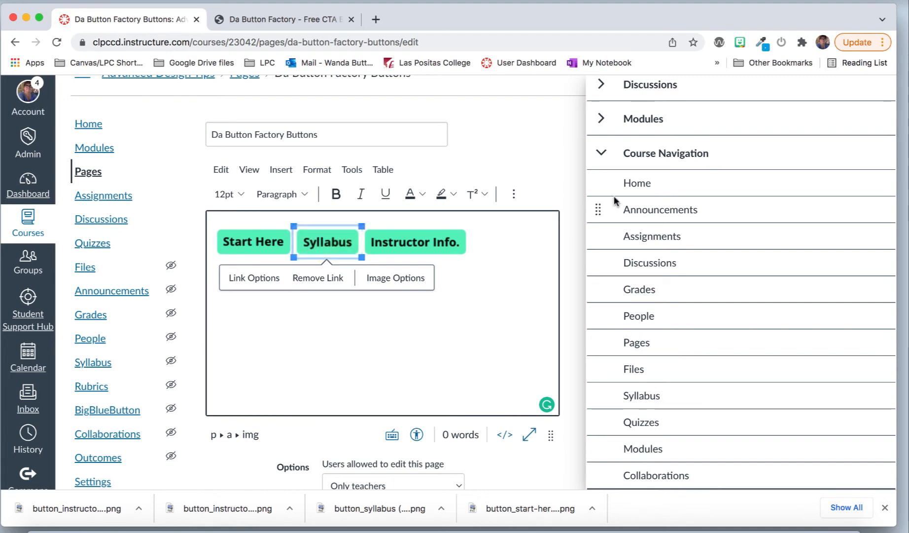
left_click(602, 154)
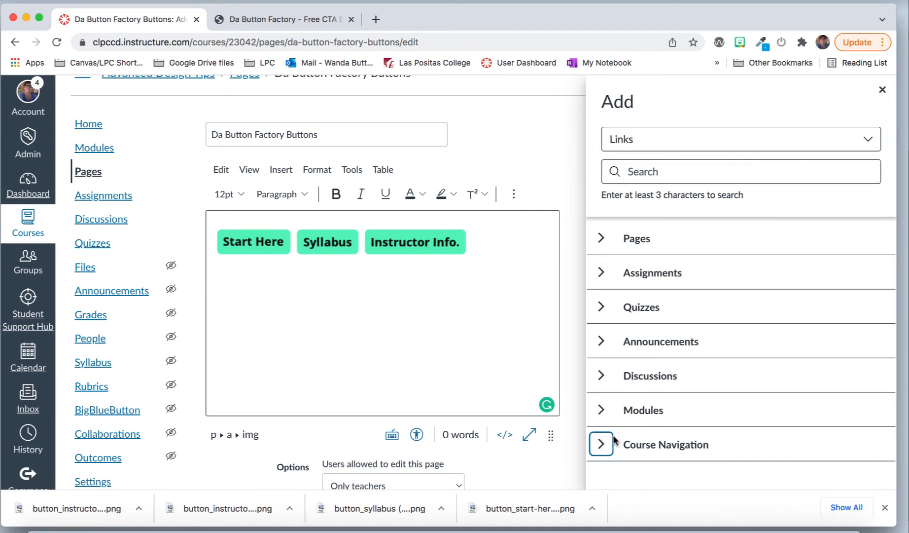
Link the Instructor Info. button image to the course page named Instructor Page
left_click(435, 249)
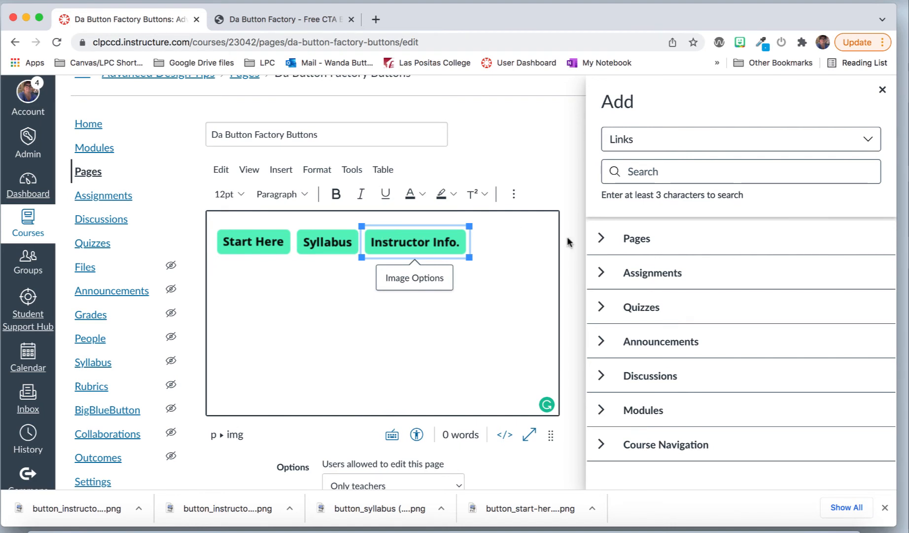
left_click(602, 241)
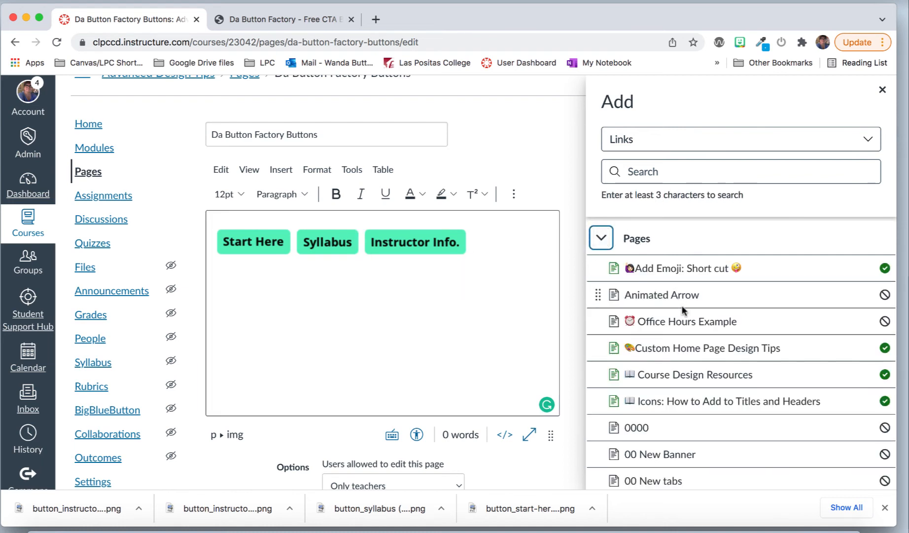
scroll(683, 309, "down", 10)
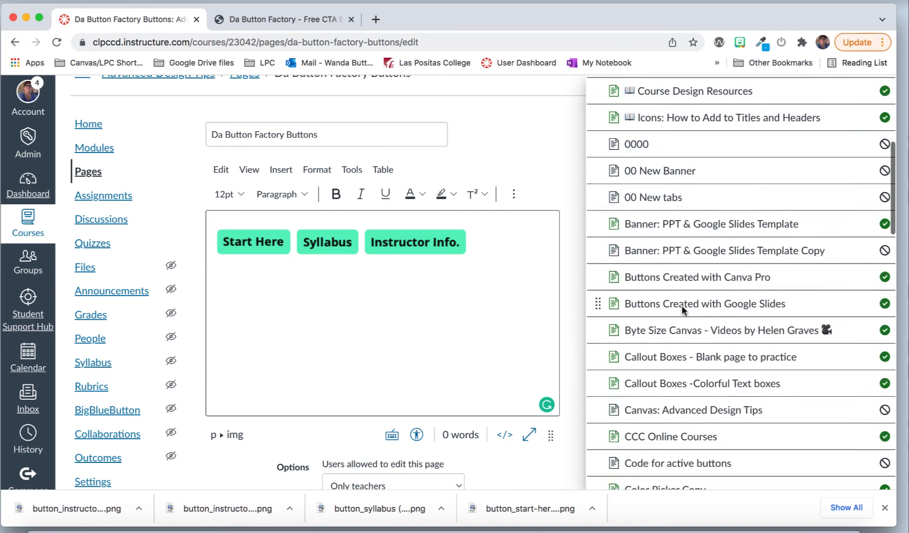
scroll(683, 309, "down", 20)
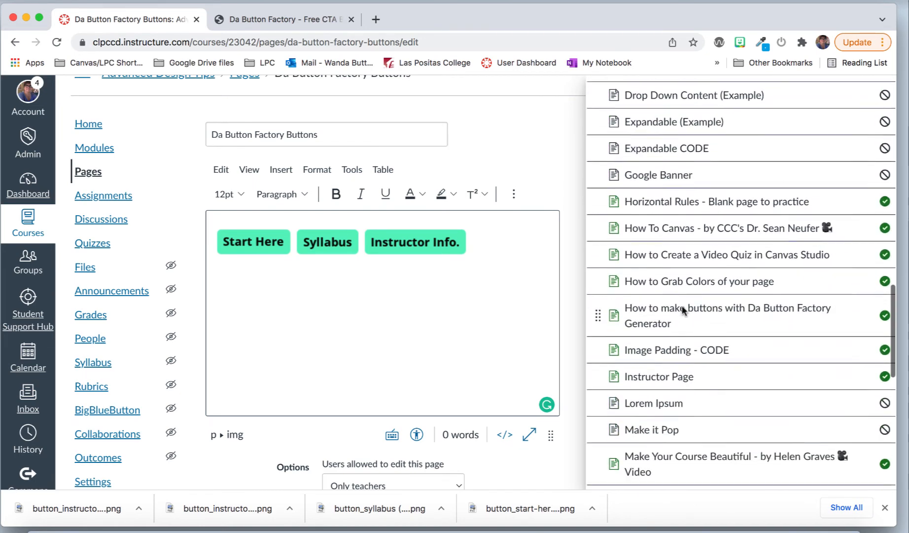
scroll(683, 309, "down", 4)
left_click(671, 272)
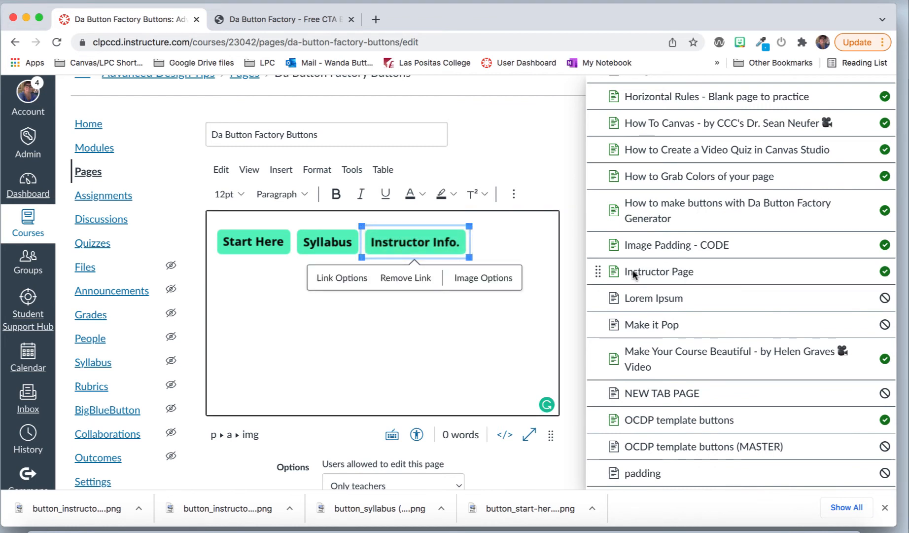
Save the Da Button Factory Buttons page without publishing it
left_click(573, 378)
scroll(572, 378, "down", 5)
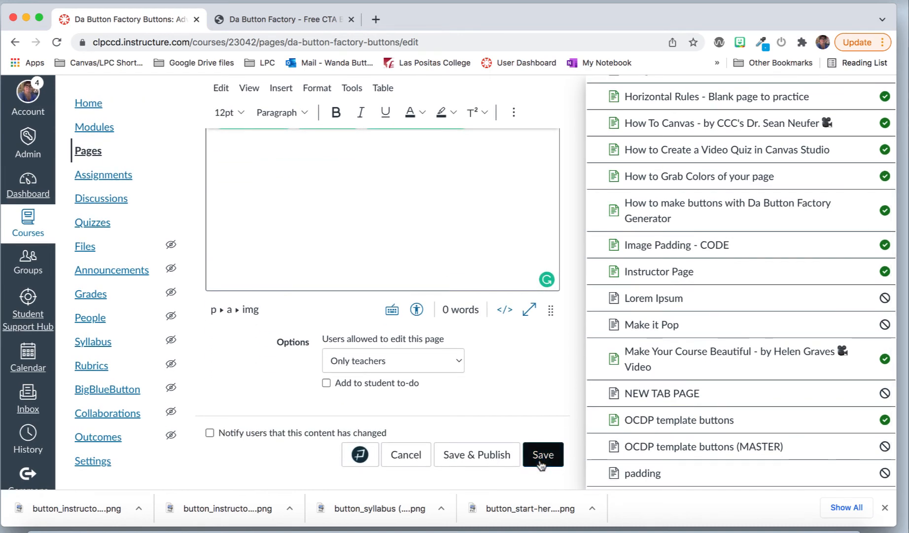
left_click(543, 454)
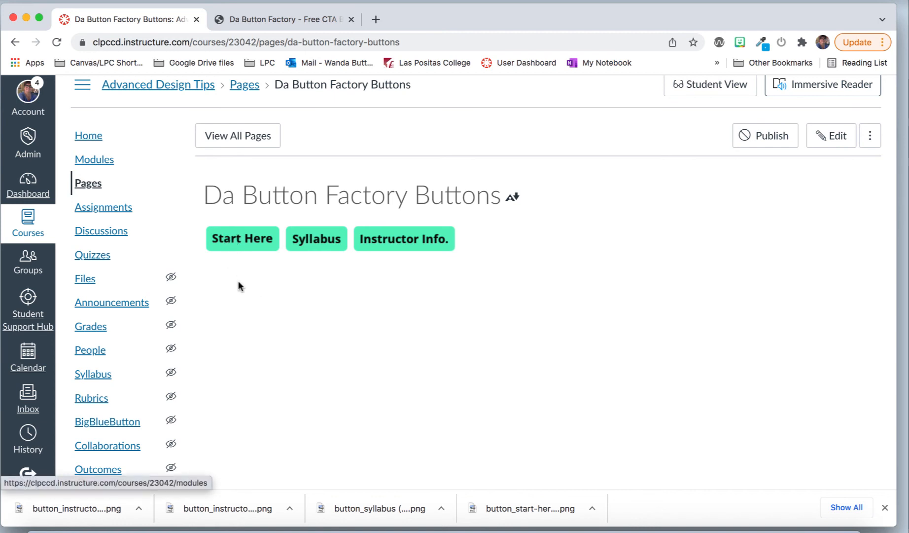
Test the Start Here, Syllabus and Instructor Info. button links on the saved page, returning to it between tests
left_click(241, 241)
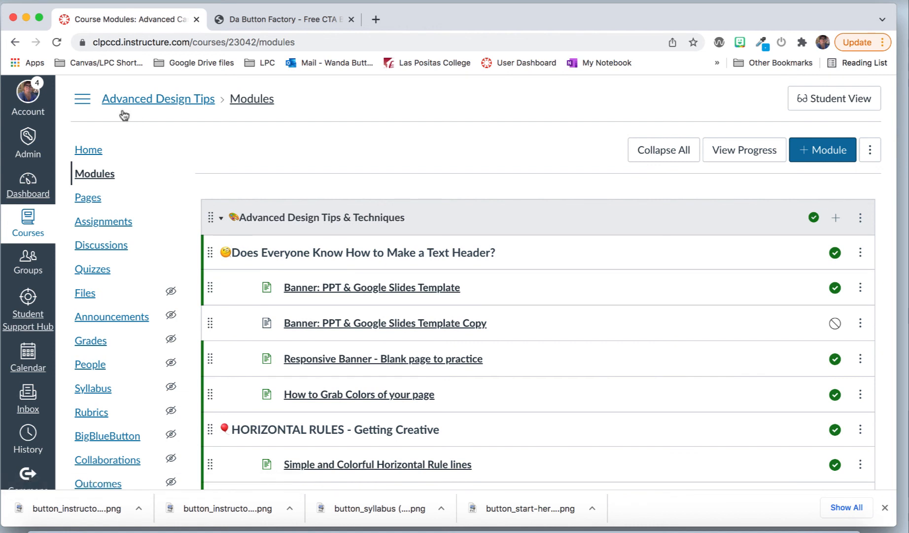
left_click(15, 42)
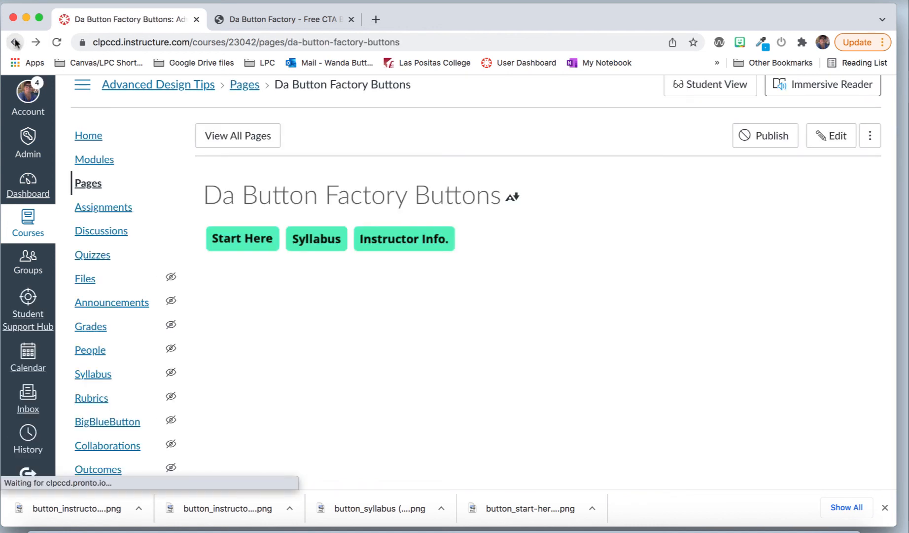
left_click(317, 241)
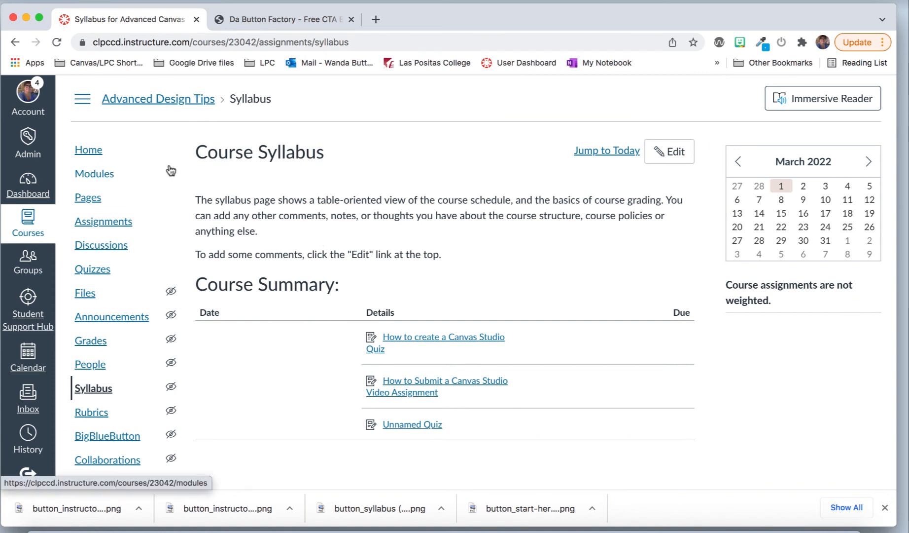
left_click(15, 42)
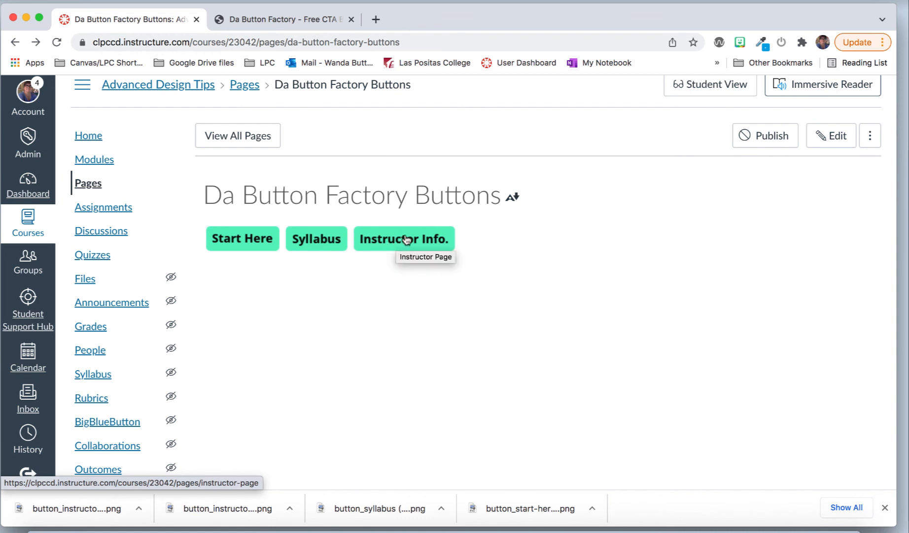
left_click(403, 244)
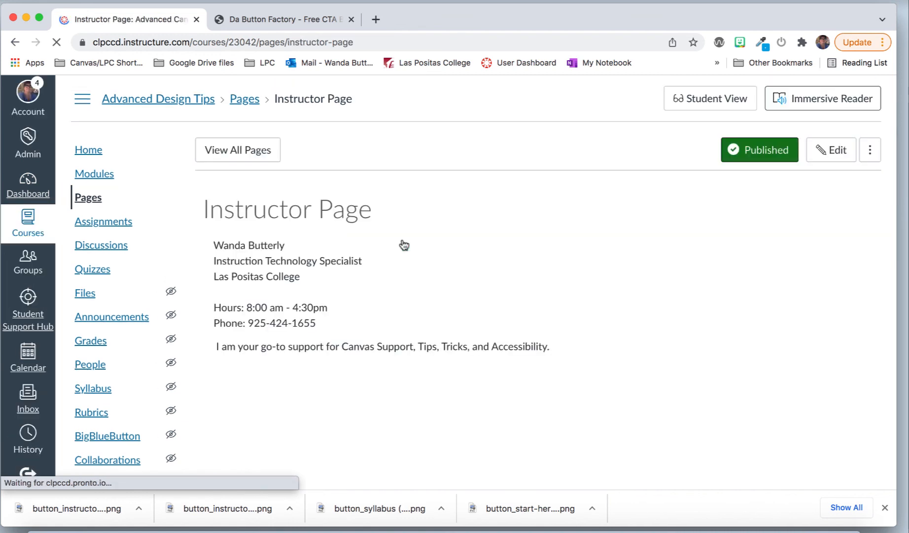